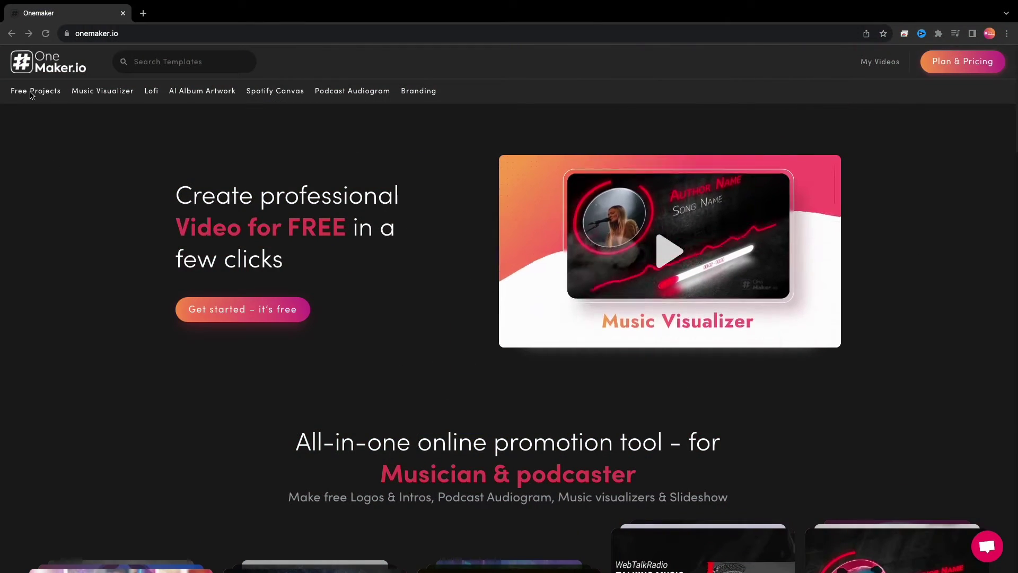
# - Open the Ncs Music Visualizer template from the Free Projects gallery in the editor
pyautogui.click(34, 93)
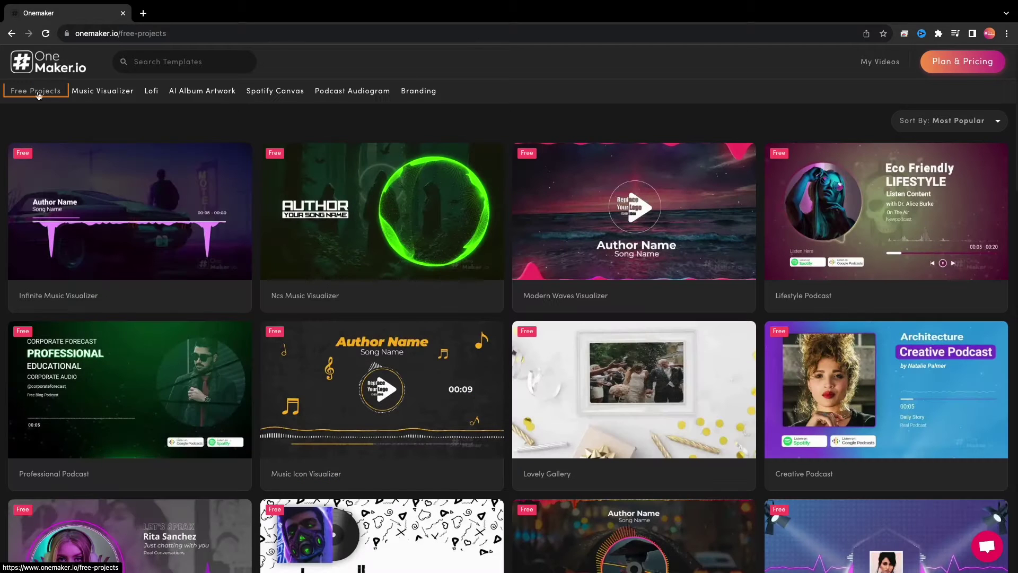
pyautogui.click(368, 241)
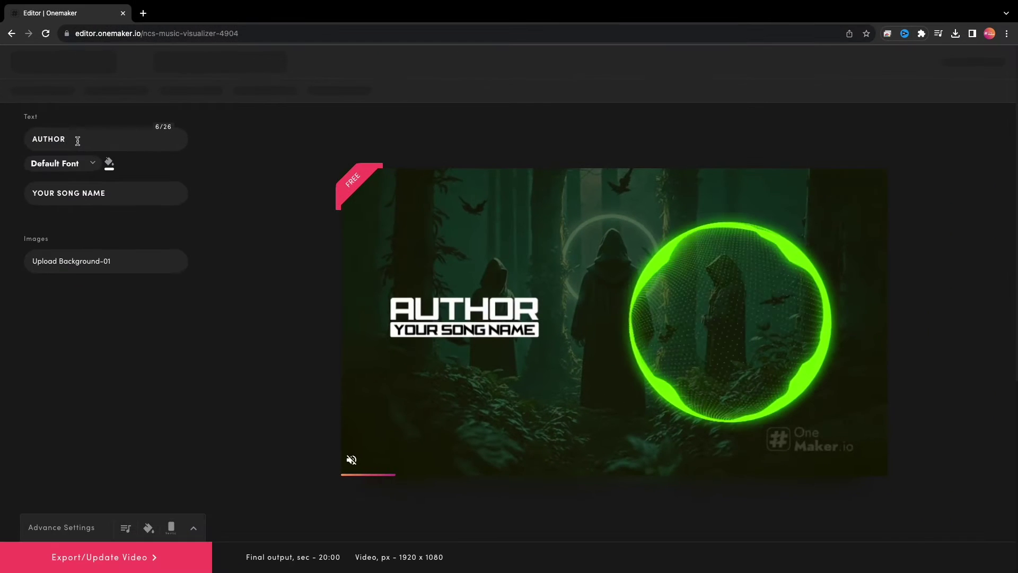
# - Delete the AUTHOR placeholder text and clear the YOUR SONG NAME field
pyautogui.moveTo(75, 139); pyautogui.dragTo(1, 143)
pyautogui.press('BackSpace')
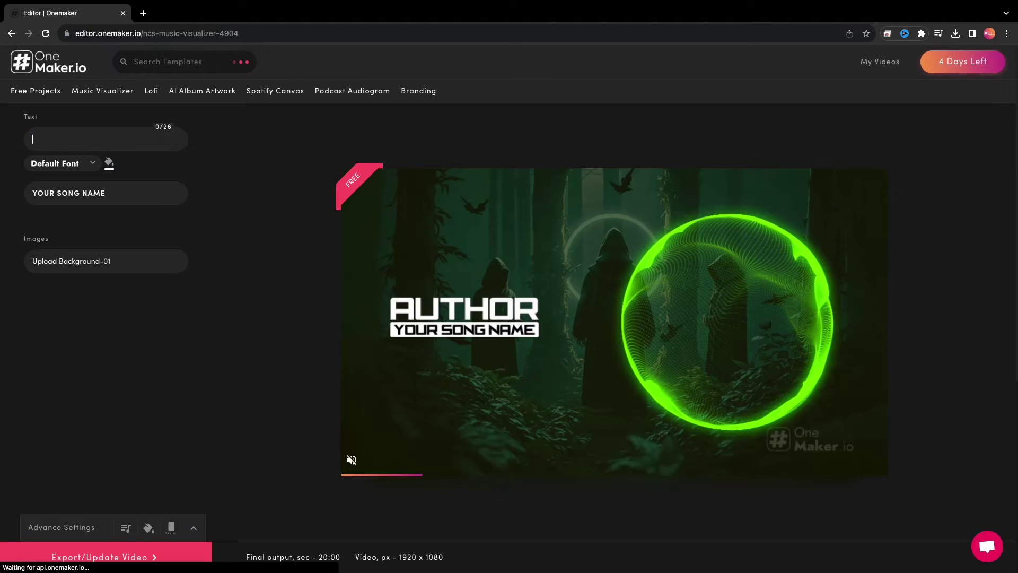
pyautogui.click(121, 195)
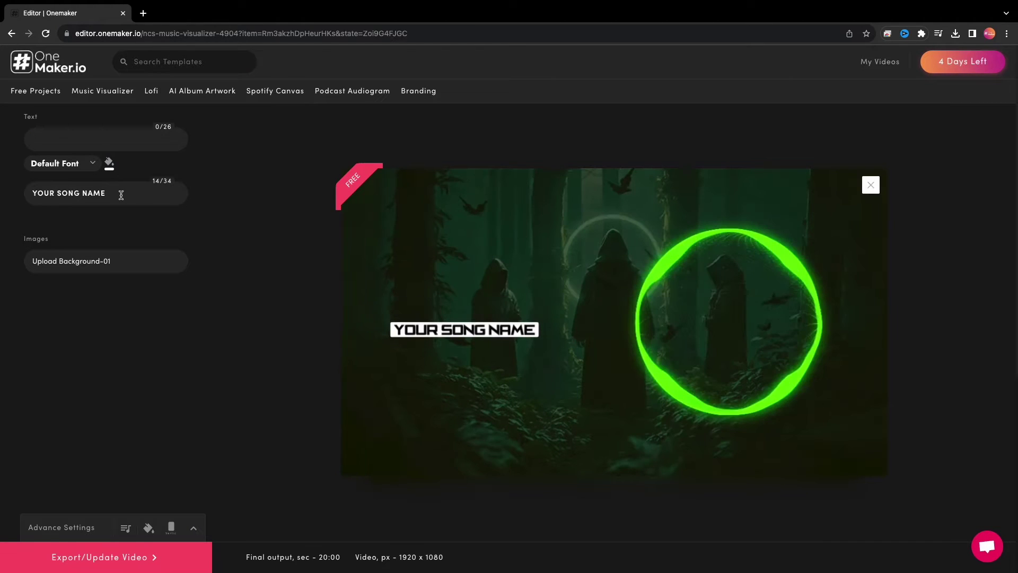
pyautogui.click(121, 195)
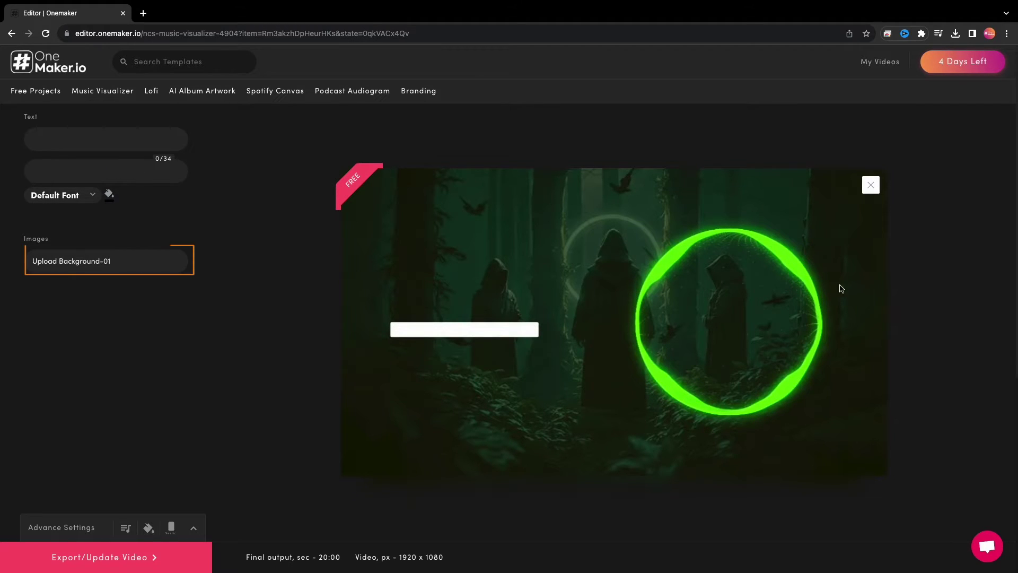
# - Upload New-Youtube-0900.png as the background, zoomed to fill the frame, and crop it
pyautogui.click(104, 262)
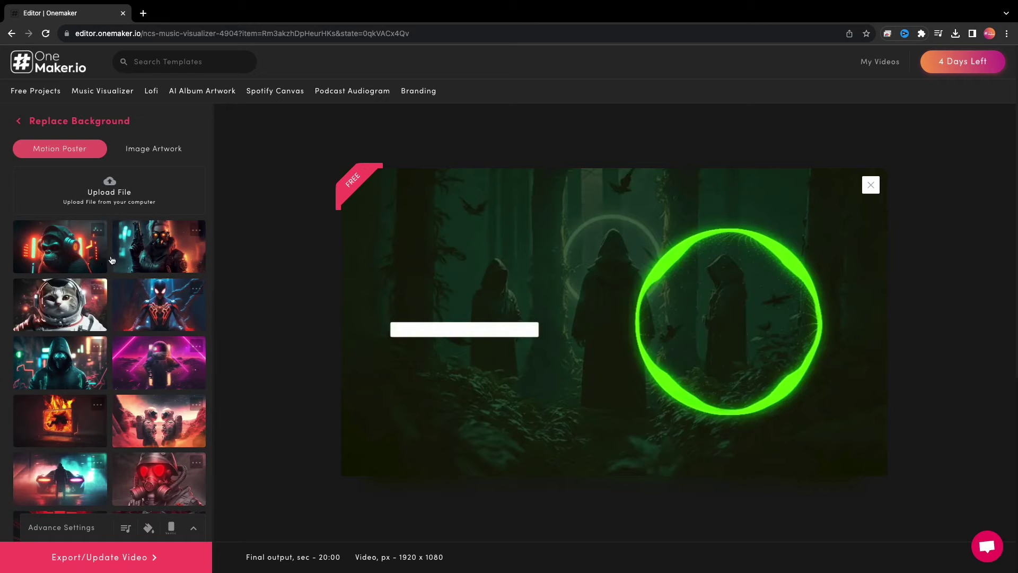
pyautogui.click(106, 194)
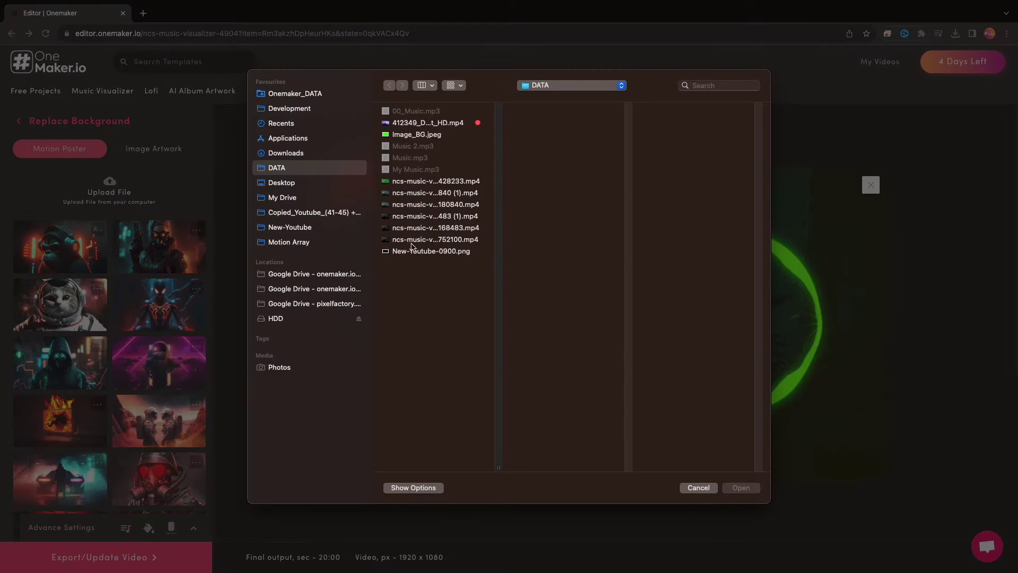
pyautogui.click(417, 253)
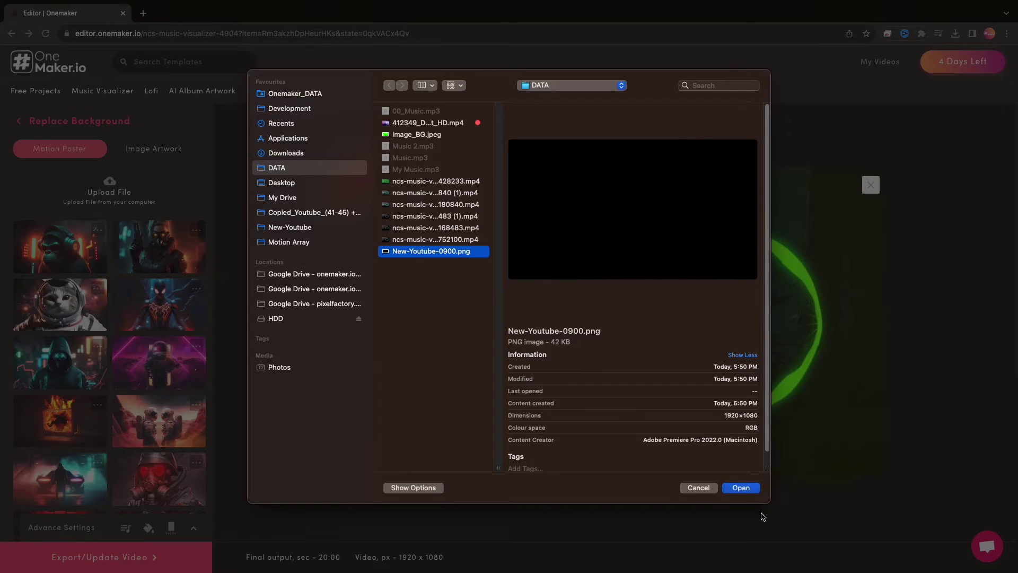
pyautogui.click(743, 485)
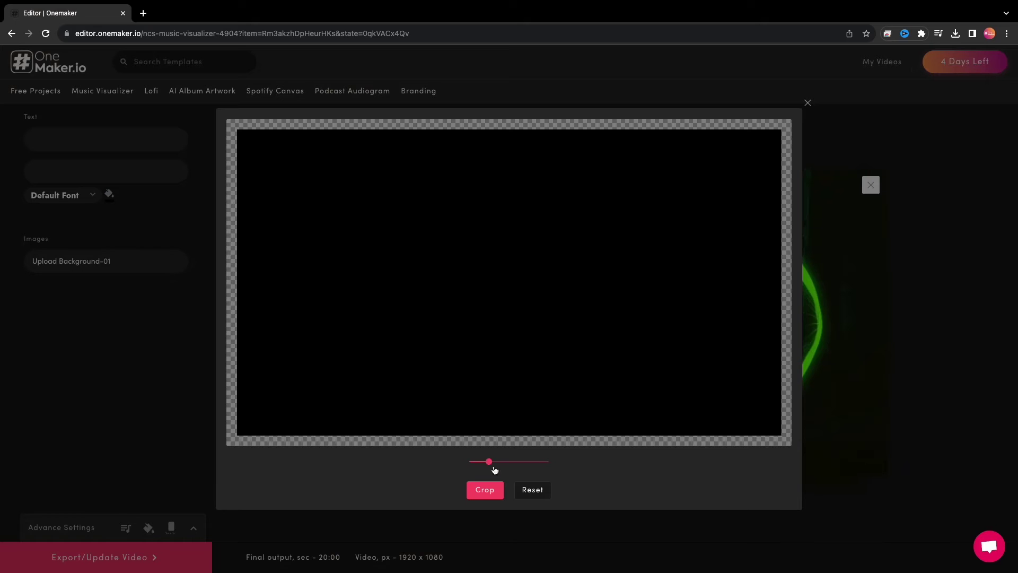
pyautogui.moveTo(495, 466); pyautogui.dragTo(497, 466)
pyautogui.click(485, 490)
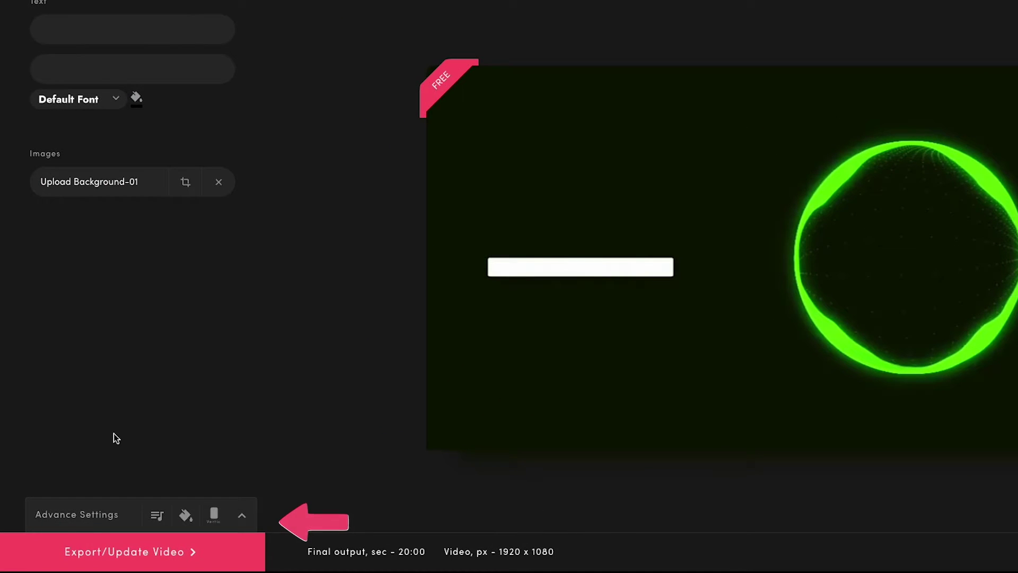
# - Expand Advance Settings and load My Music.mp3 as the visualizer's audio track
pyautogui.click(86, 517)
pyautogui.click(238, 339)
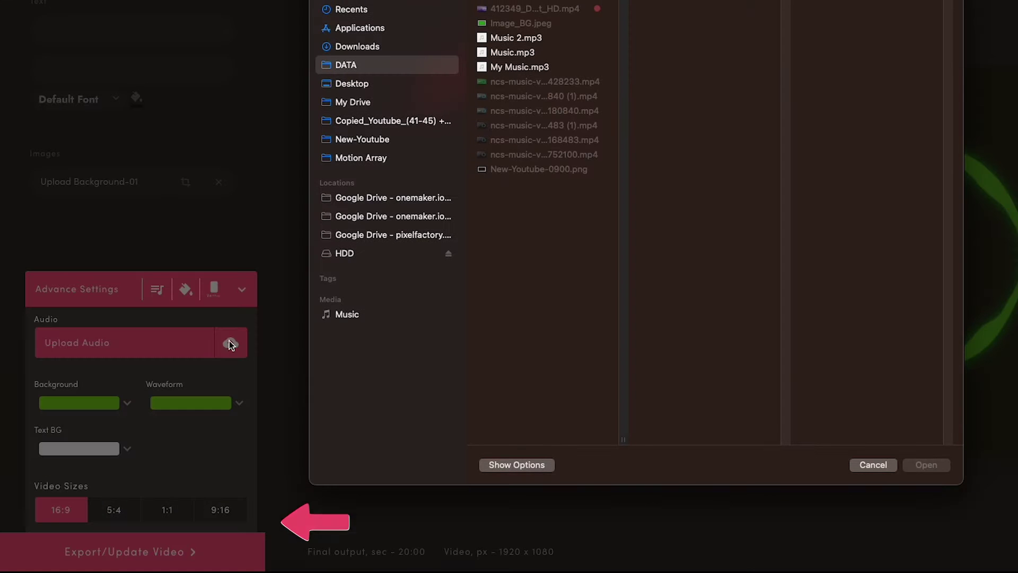
pyautogui.click(533, 69)
pyautogui.doubleClick(533, 69)
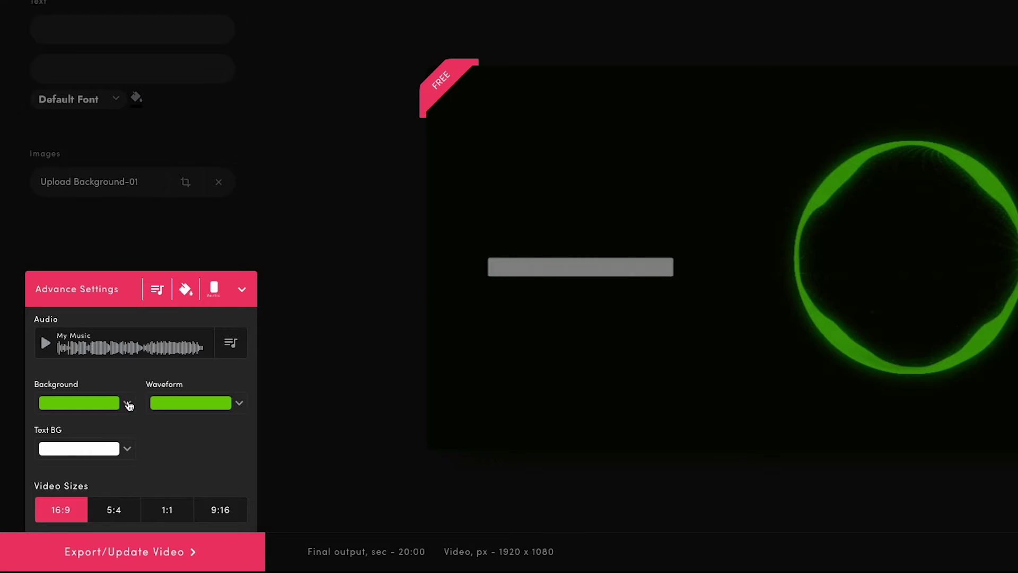
# - Set the background to black, the waveform to cyan and the text background to black
pyautogui.click(128, 403)
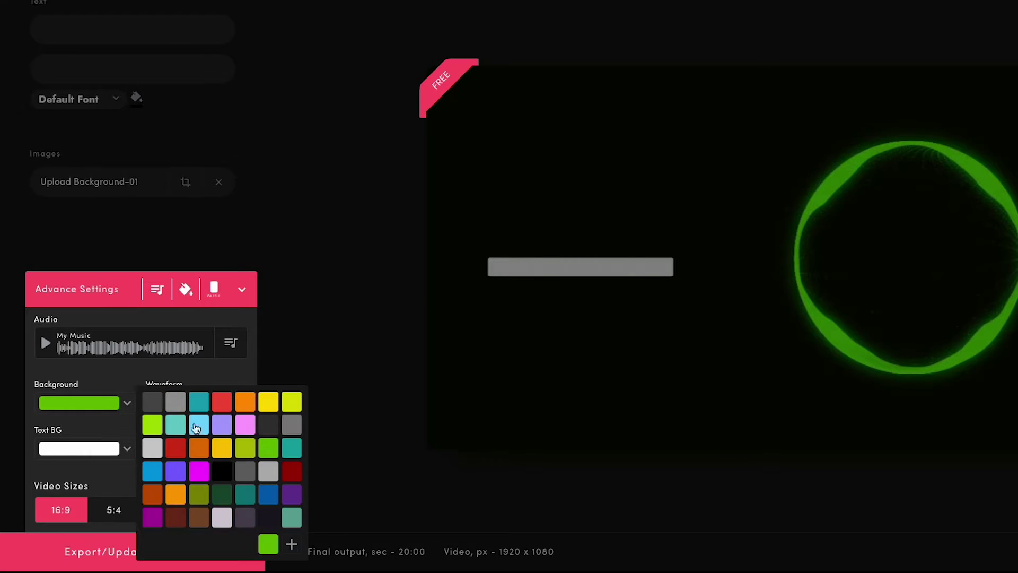
pyautogui.click(221, 471)
pyautogui.click(239, 403)
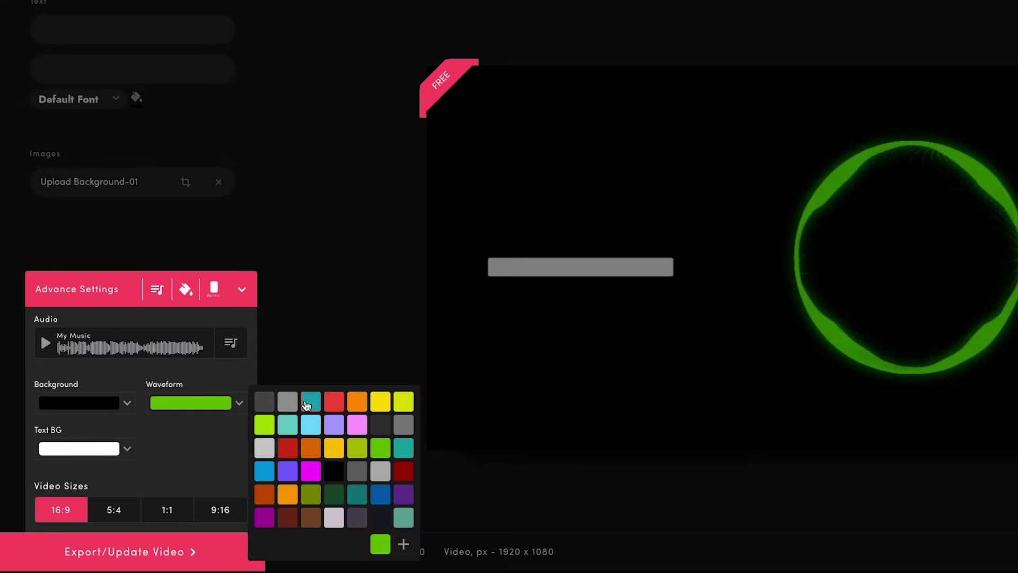
pyautogui.click(306, 405)
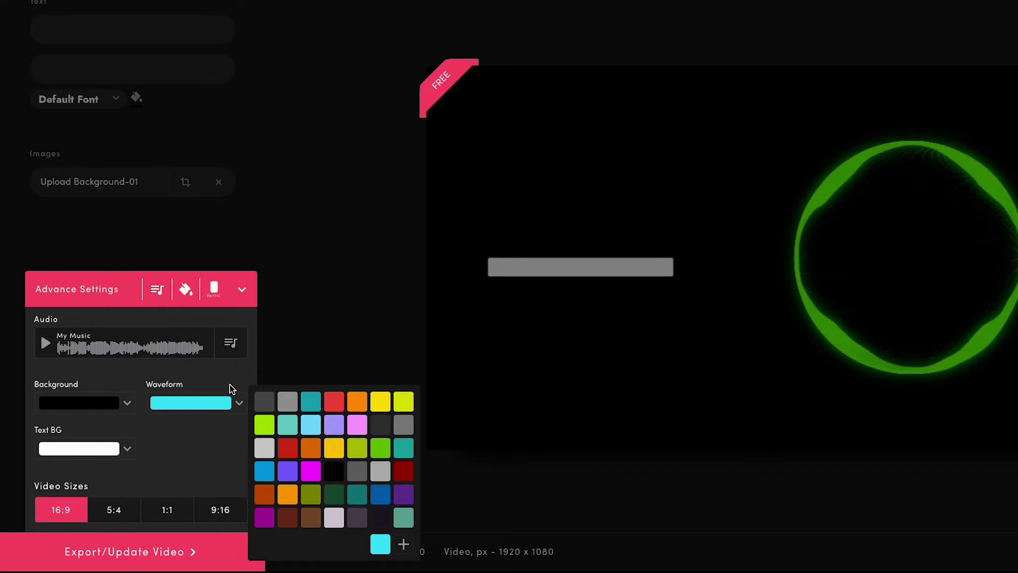
pyautogui.click(128, 449)
pyautogui.click(218, 470)
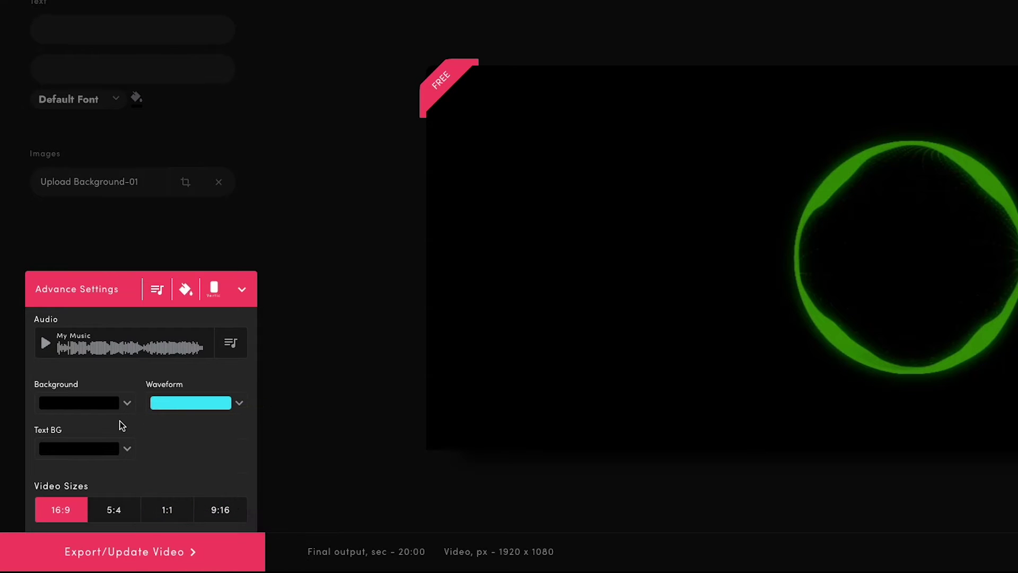
# - Export the visualizer as a free full-length HD video, sign in, and download it from My Videos
pyautogui.click(100, 552)
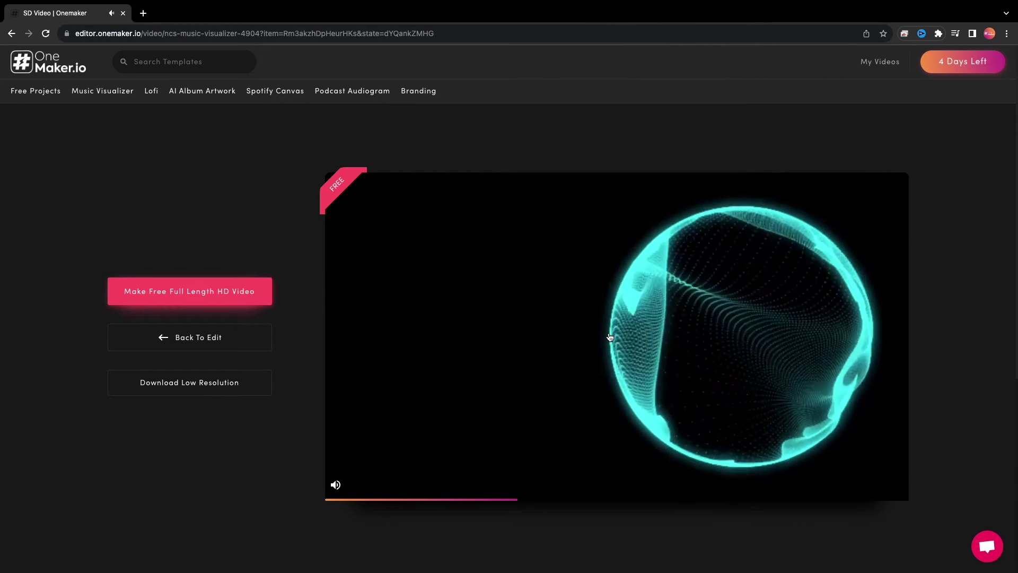
pyautogui.click(610, 337)
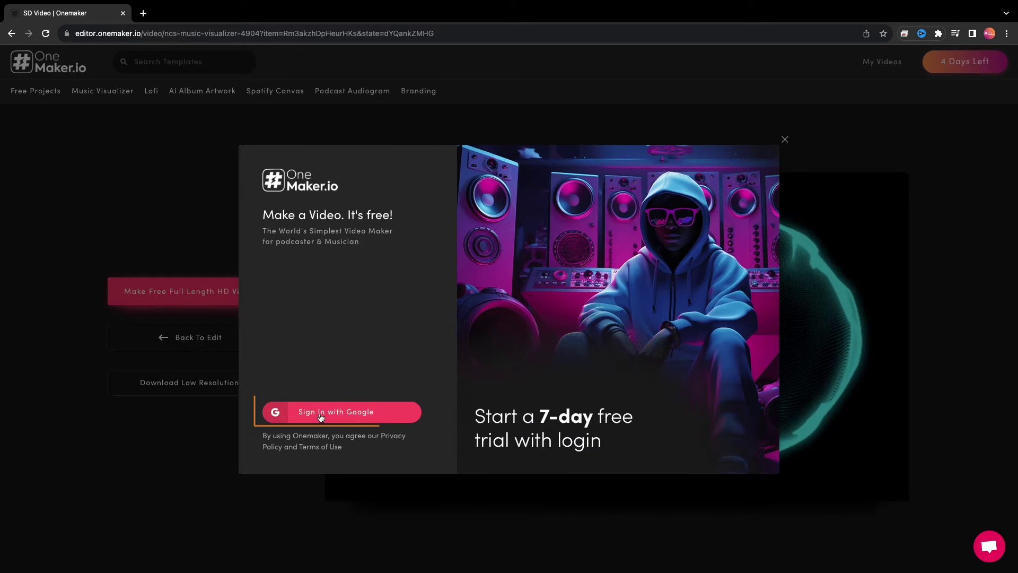
pyautogui.click(334, 416)
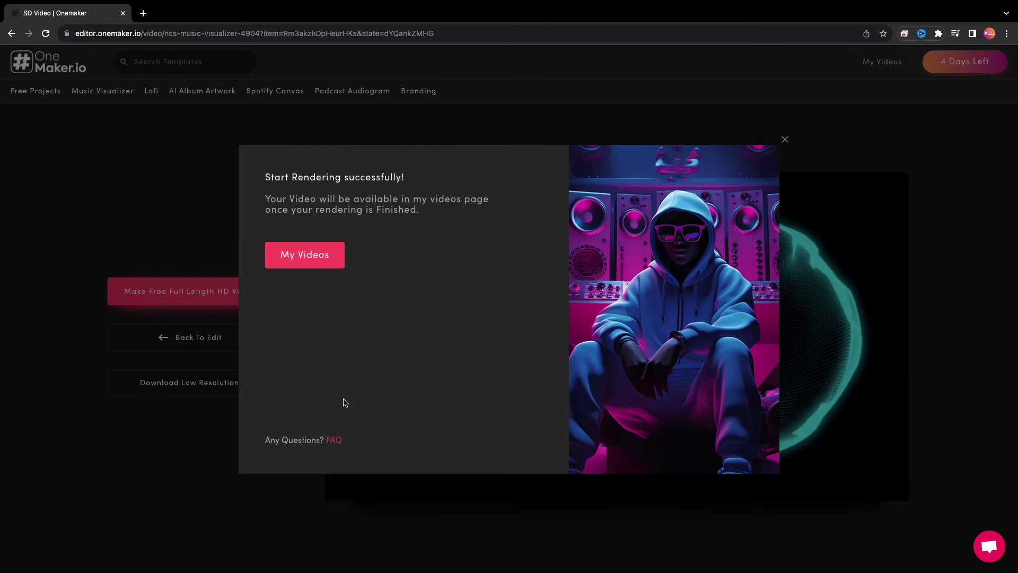
pyautogui.click(314, 254)
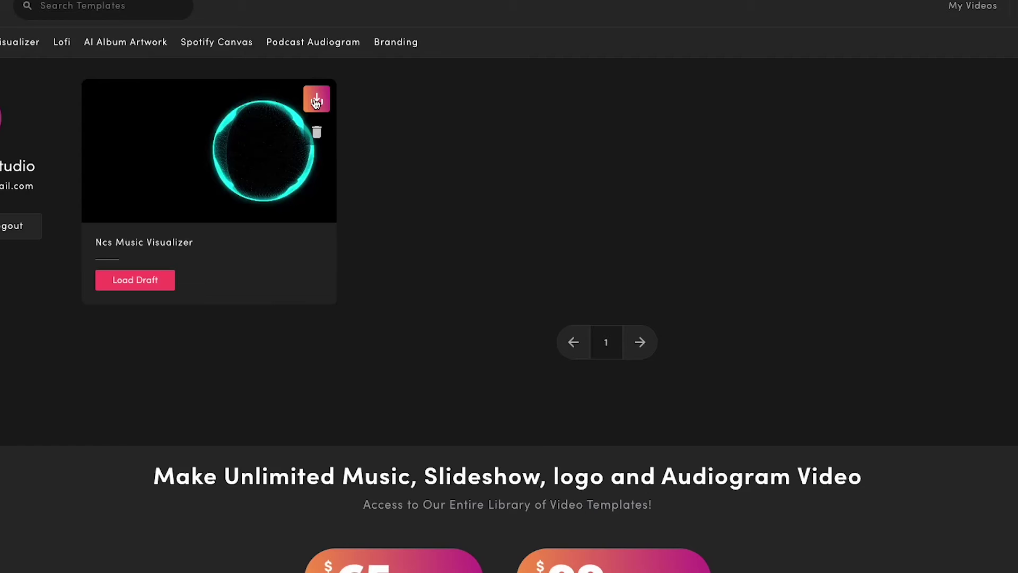
pyautogui.click(317, 101)
# - Save the downloaded video and create a Premiere Pro project named 'NCS Visualizer'
pyautogui.click(772, 524)
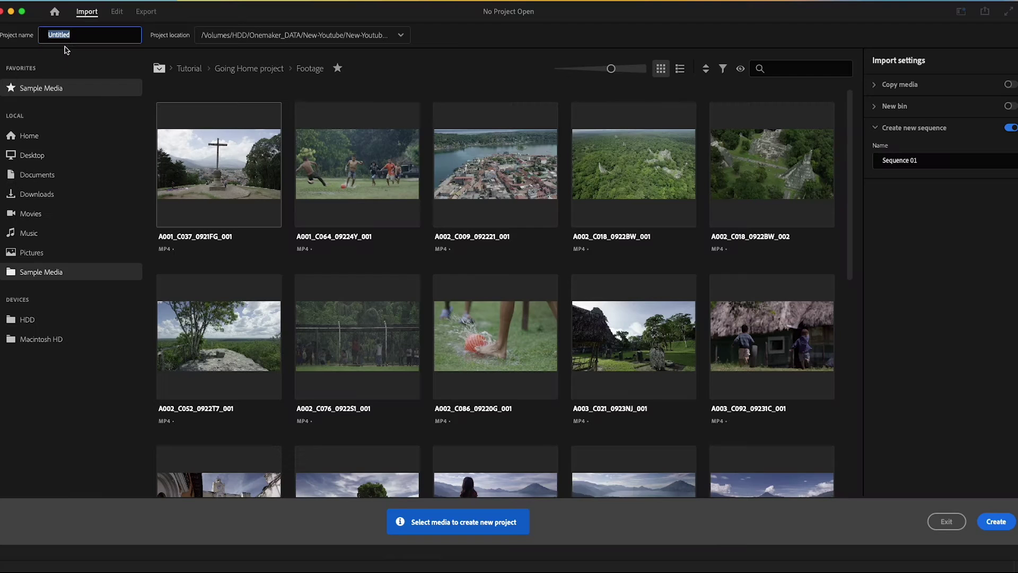
pyautogui.write('NCS Visualizer')
pyautogui.click(995, 521)
# - Import the downloaded ncs-music-visualizer clip into the project bin
pyautogui.rightClick(189, 132)
pyautogui.click(215, 217)
pyautogui.click(296, 161)
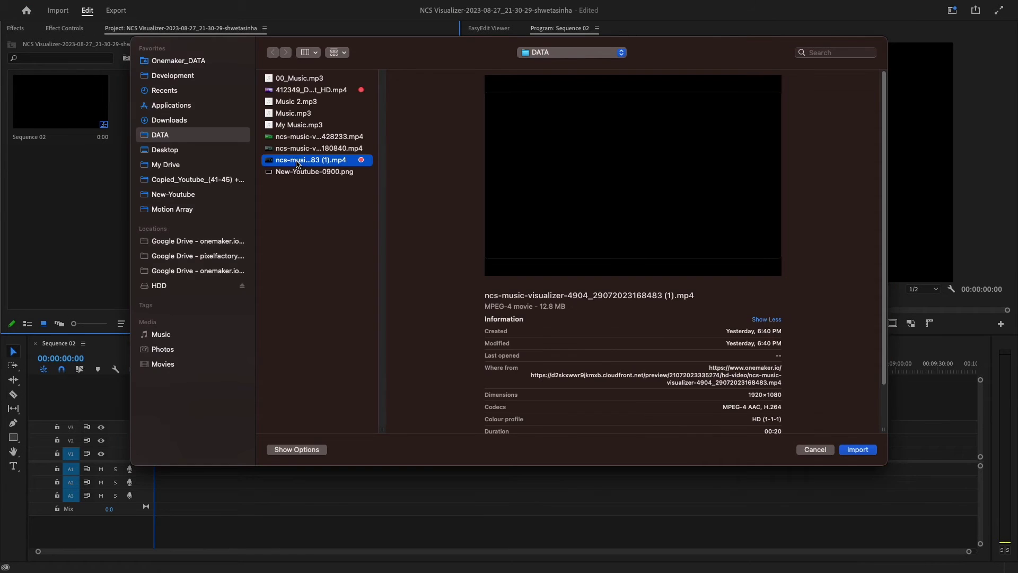
pyautogui.click(850, 452)
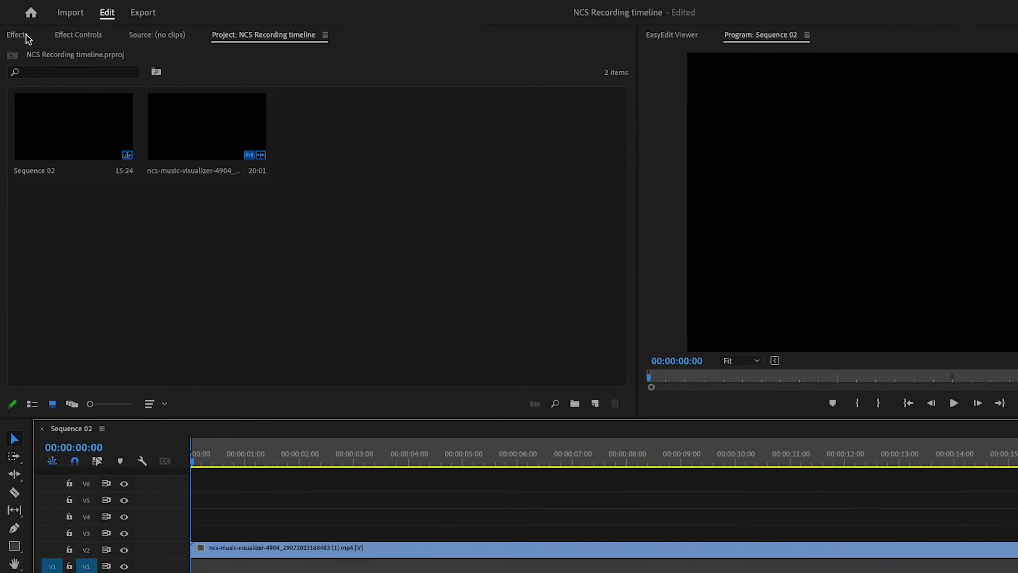
# - Search the effects for 'luma' and apply Luma Key to the visualizer clip on the timeline
pyautogui.click(26, 34)
pyautogui.click(66, 53)
pyautogui.write('luma')
pyautogui.moveTo(50, 149); pyautogui.dragTo(275, 547)
pyautogui.click(264, 460)
pyautogui.click(185, 25)
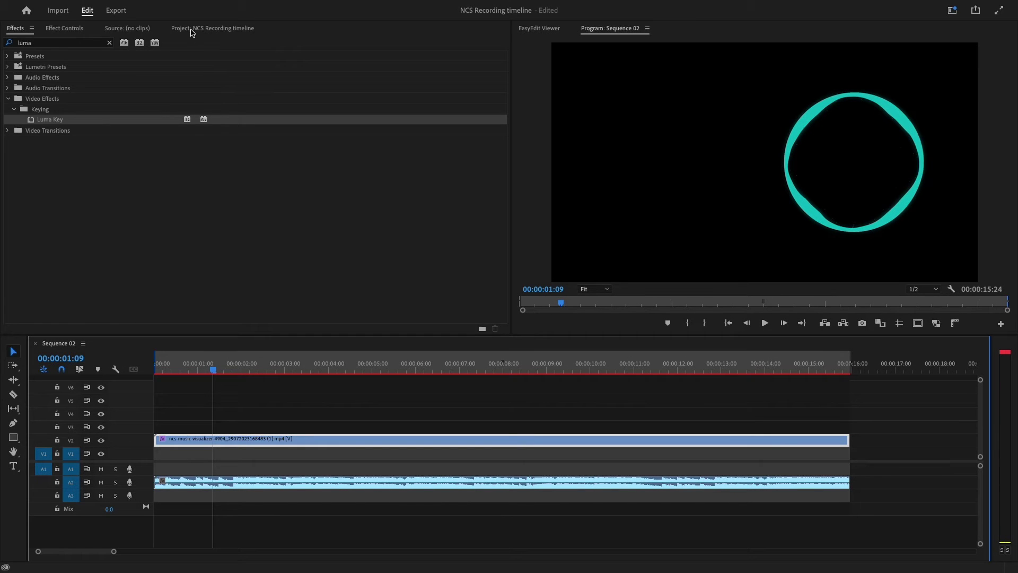
pyautogui.click(191, 29)
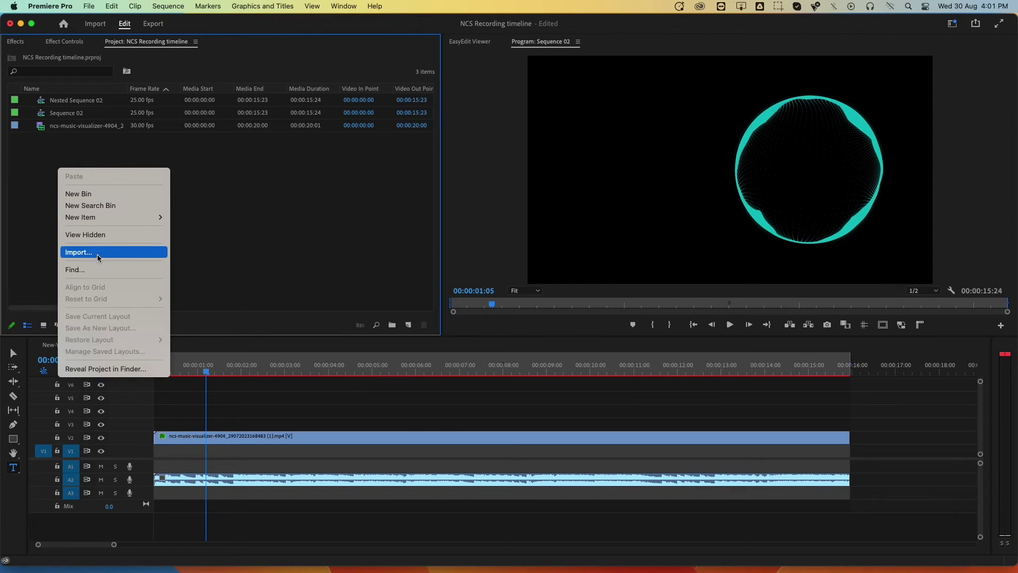
# - Import both DJ party clips into the project
pyautogui.click(98, 256)
pyautogui.click(305, 100)
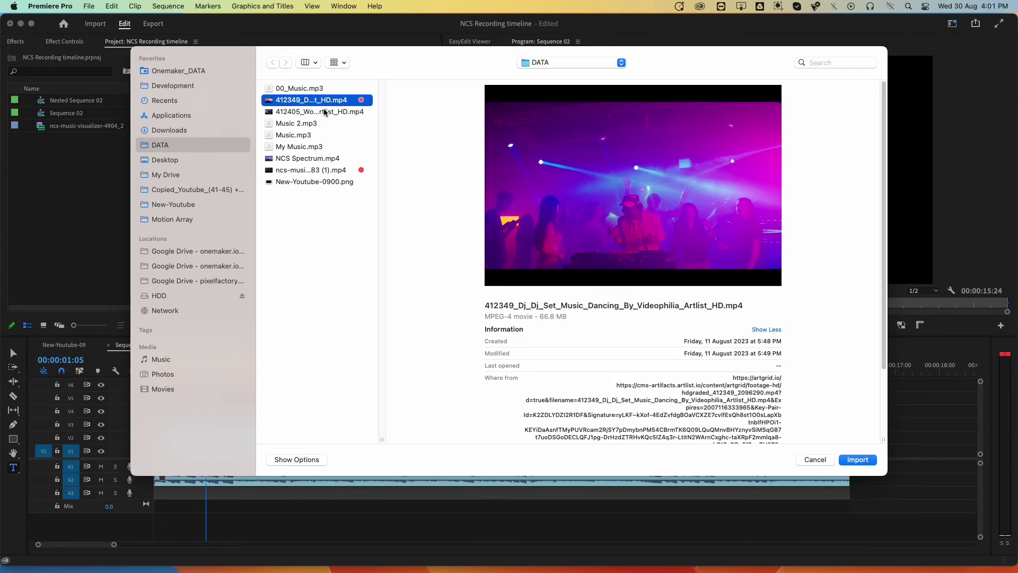
pyautogui.keyDown('shift'); pyautogui.click(324, 112); pyautogui.keyUp('shift')
pyautogui.click(856, 460)
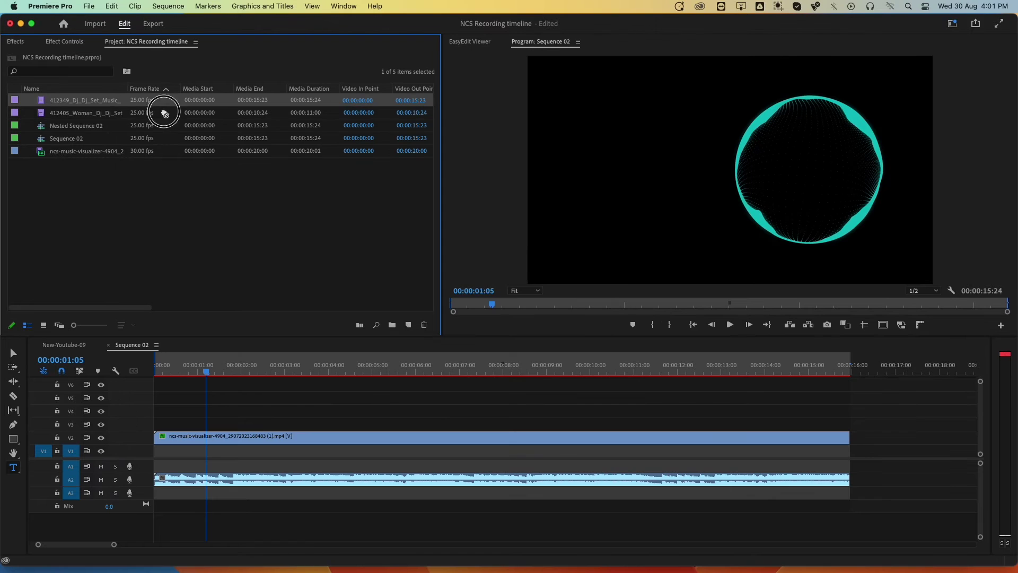
# - Place the DJ set clip on the bottom video track and shorten its end
pyautogui.moveTo(206, 132); pyautogui.dragTo(154, 455)
pyautogui.moveTo(852, 457); pyautogui.dragTo(650, 453)
pyautogui.click(39, 114)
pyautogui.doubleClick(40, 114)
# - Append the second DJ clip, trim the footage's end, and set the title font to Copperplate
pyautogui.moveTo(208, 290); pyautogui.dragTo(746, 451)
pyautogui.moveTo(650, 452); pyautogui.dragTo(454, 452)
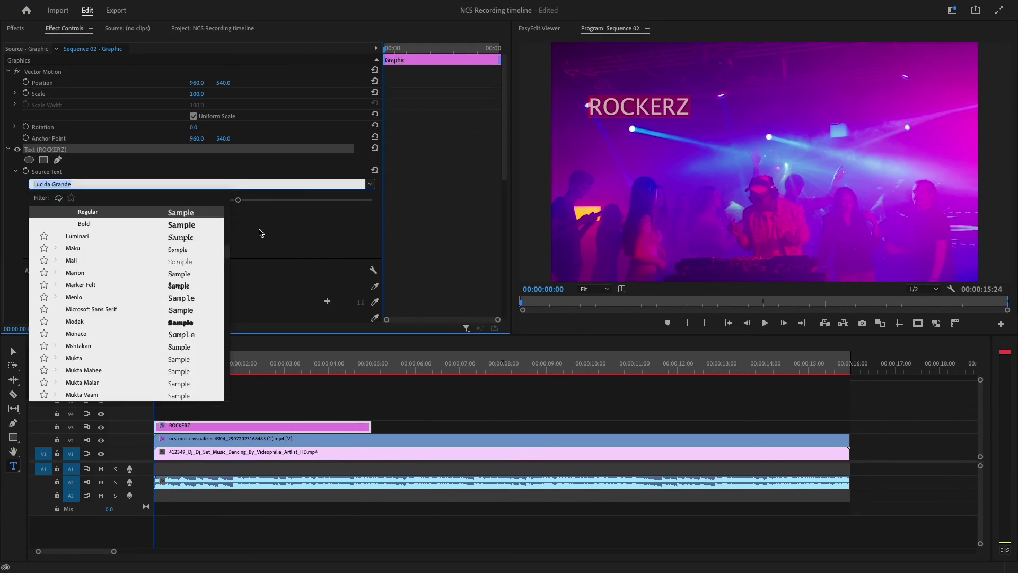
pyautogui.scroll(-5, 188, 366)
pyautogui.click(188, 361)
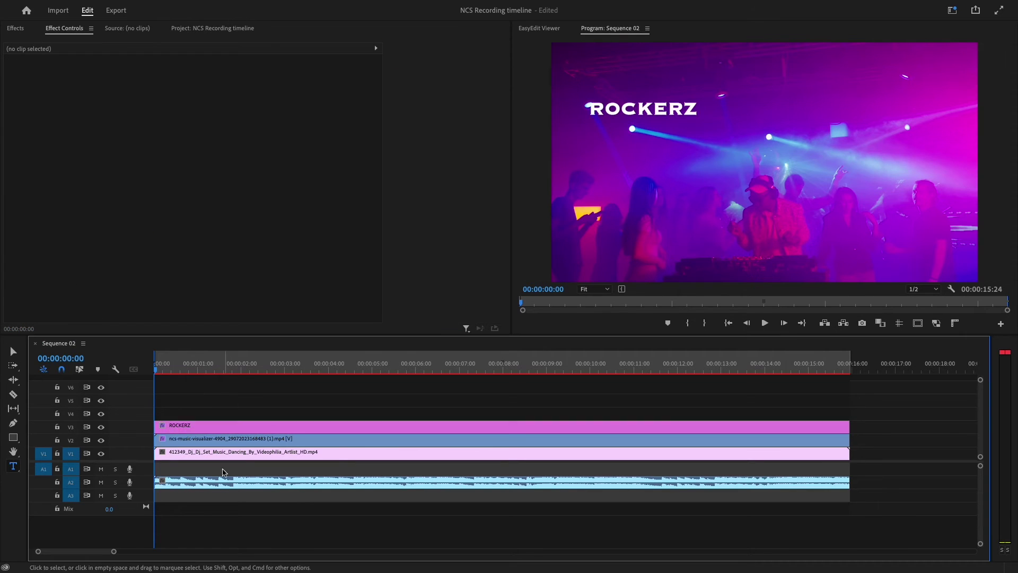